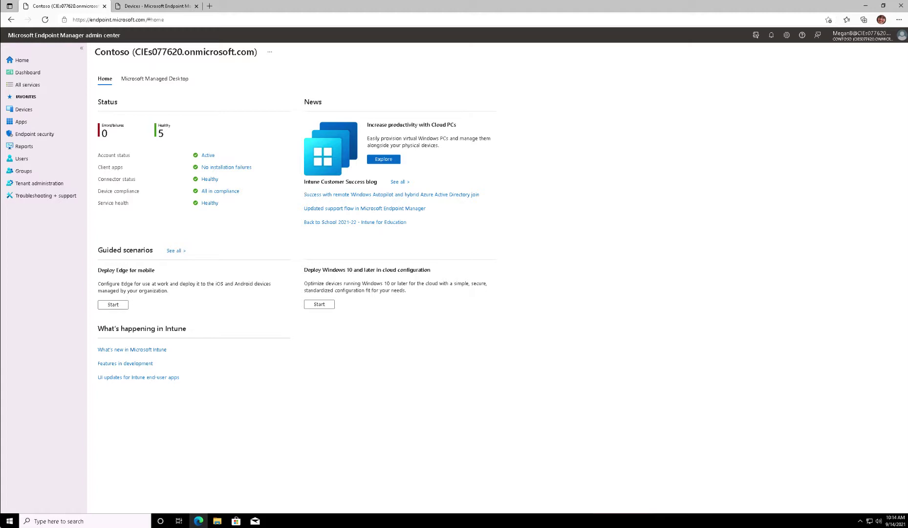
Step: Start a new device compliance policy for the iOS/iPadOS platform
{"action": "left_click", "coordinate": [25, 110]}
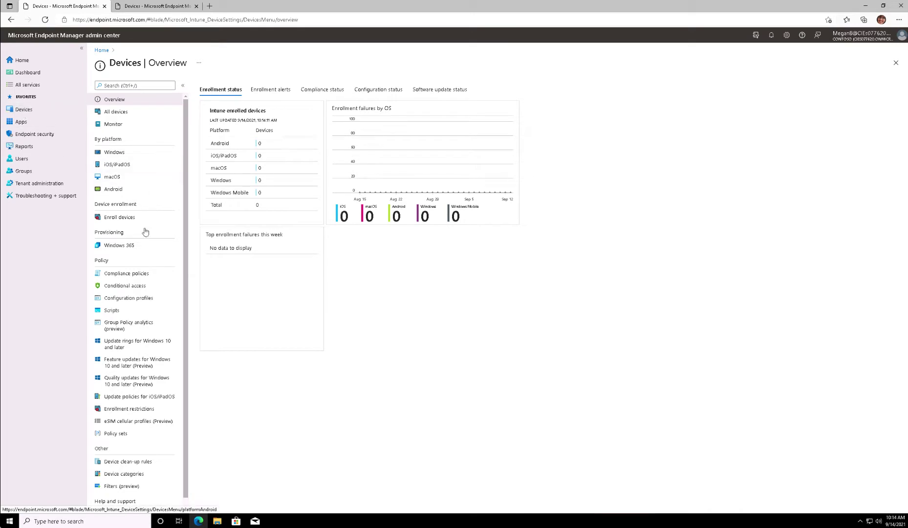
{"action": "left_click", "coordinate": [127, 273]}
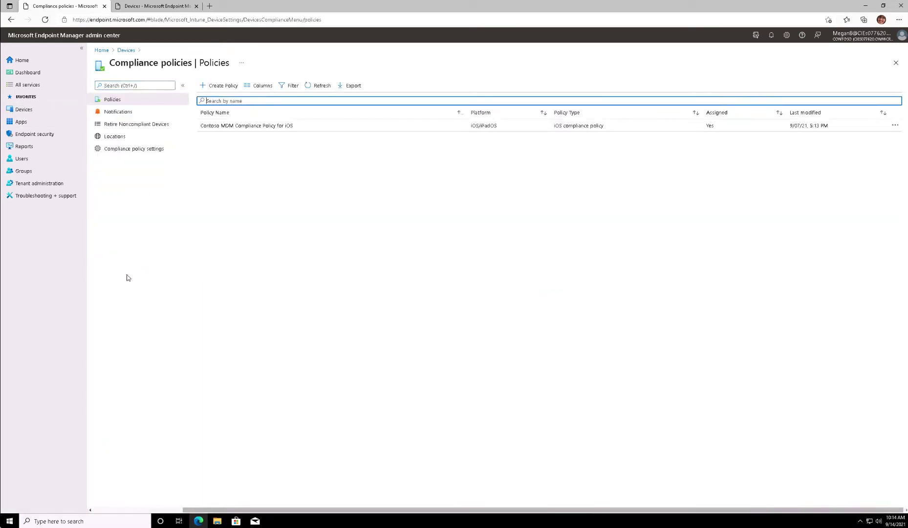
{"action": "left_click", "coordinate": [218, 91]}
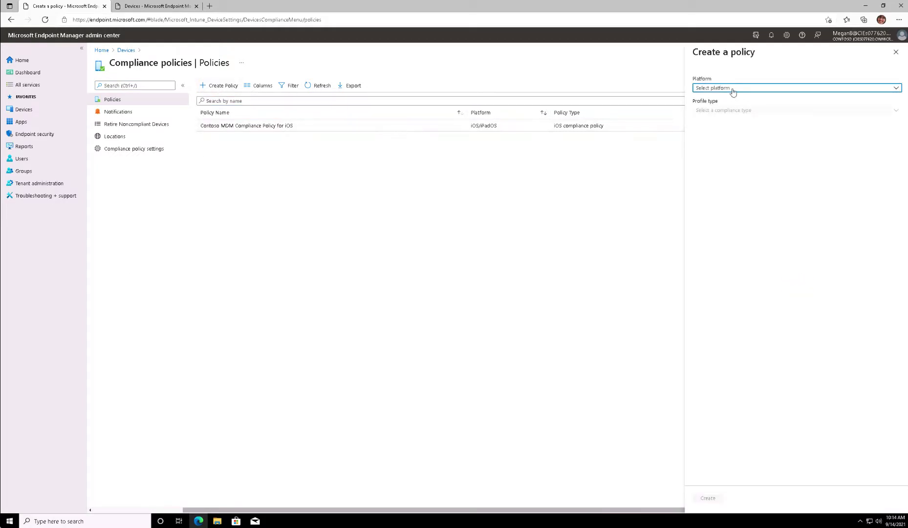
{"action": "left_click", "coordinate": [733, 89]}
{"action": "left_click", "coordinate": [725, 125]}
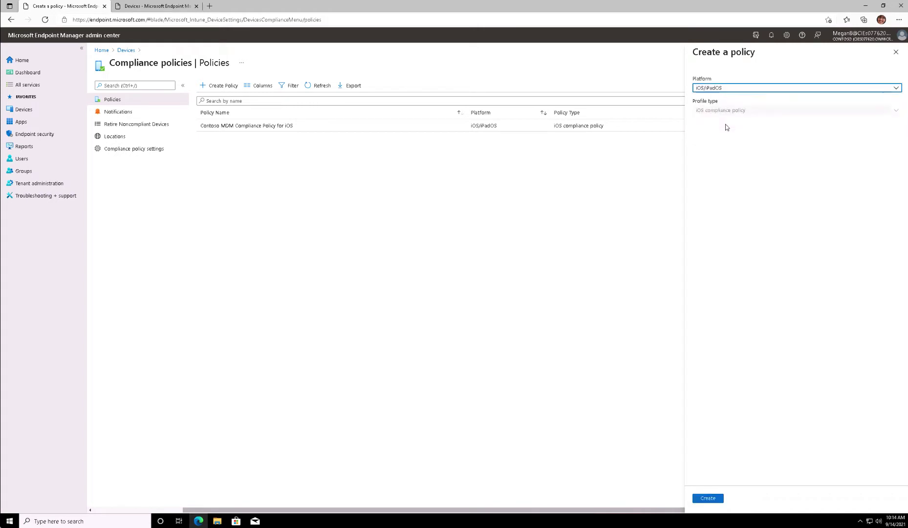
{"action": "left_click", "coordinate": [708, 498]}
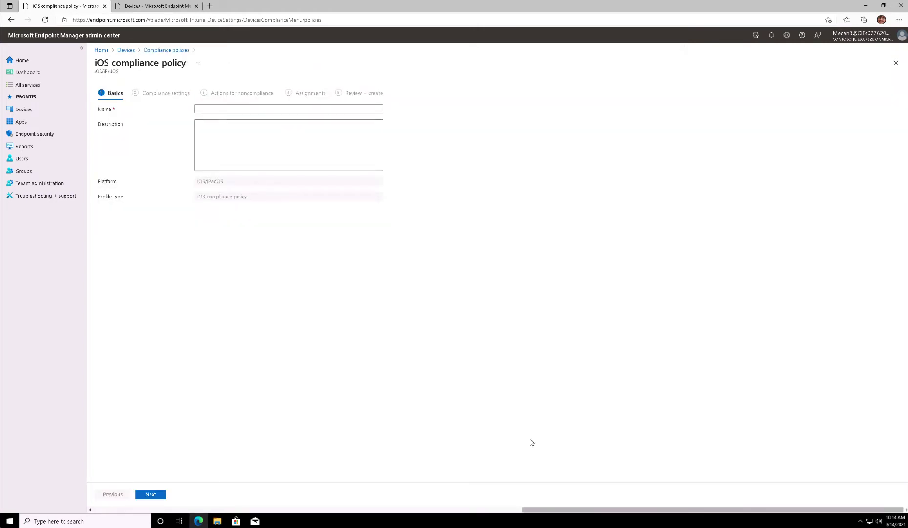
Step: Name the policy "iOS 14.8 Compliance Policy" and open the Device Properties compliance settings
{"action": "left_click", "coordinate": [297, 108]}
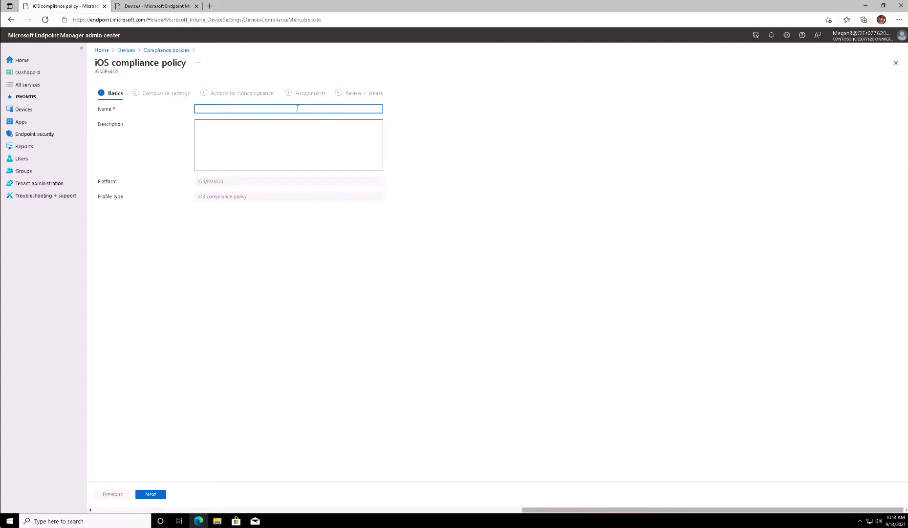
{"action": "type", "text": "iOS 14.8 Compliance Policy"}
{"action": "left_click", "coordinate": [154, 497]}
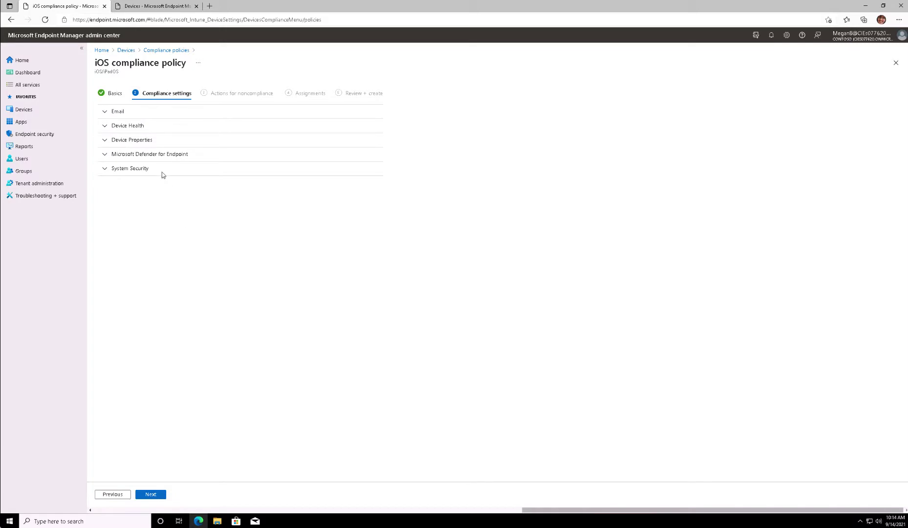
{"action": "left_click", "coordinate": [145, 143]}
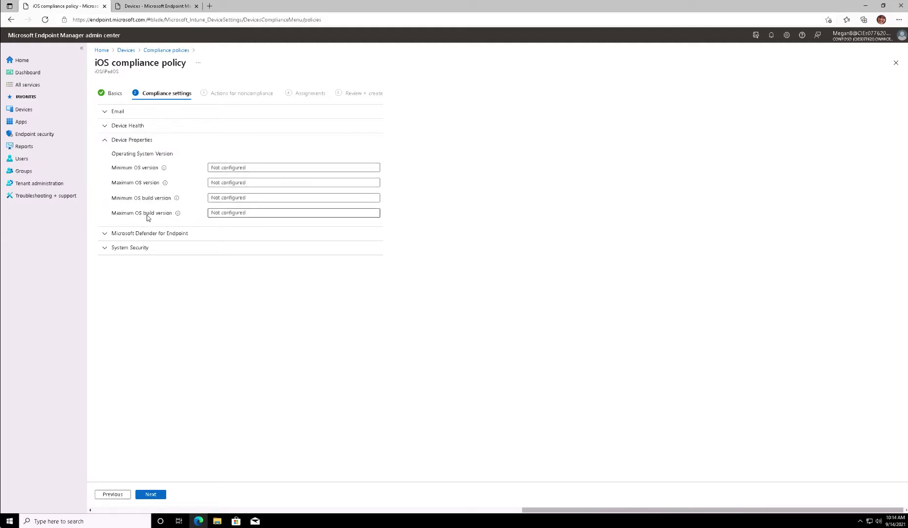
{"action": "left_click", "coordinate": [237, 168]}
{"action": "type", "text": "143"}
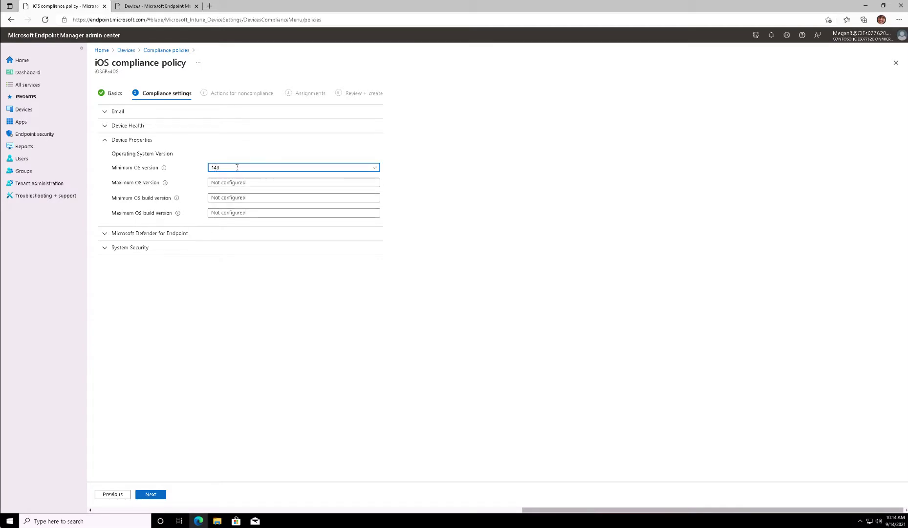
{"action": "key", "text": "BackSpace"}
{"action": "key", "text": "ctrl+a"}
{"action": "key", "text": "BackSpace"}
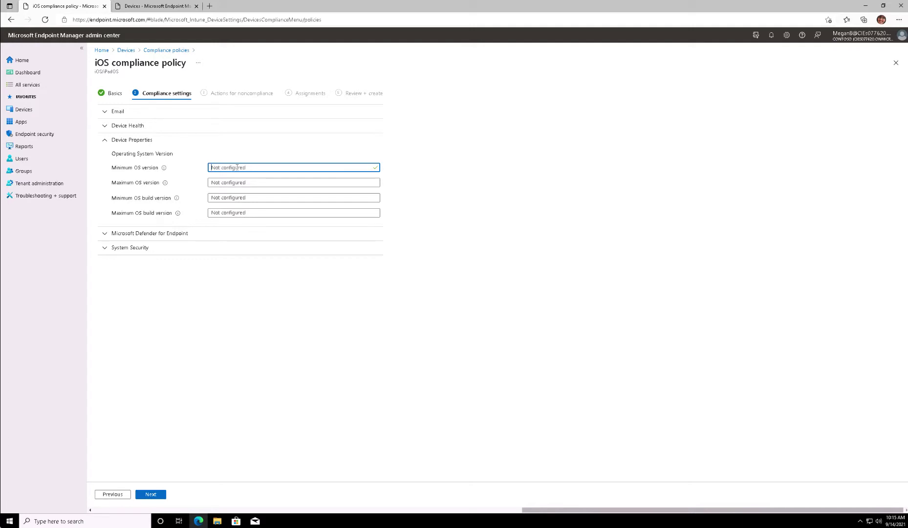
Step: Set the minimum OS build version to 18H17 and continue to the actions for noncompliance
{"action": "left_click", "coordinate": [221, 197]}
{"action": "type", "text": "148"}
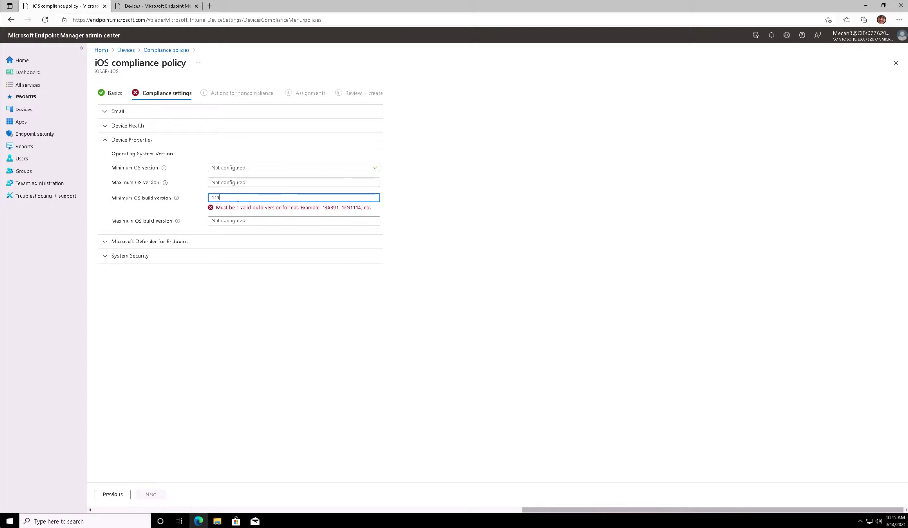
{"action": "key", "text": "BackSpace"}
{"action": "key", "text": "BackSpace"}
{"action": "key", "text": "BackSpace"}
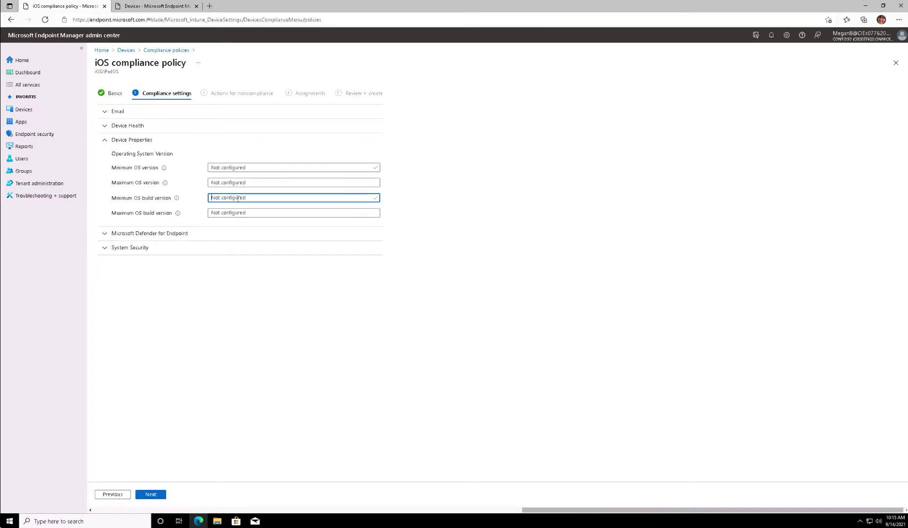
{"action": "type", "text": "1"}
{"action": "key", "text": "BackSpace"}
{"action": "type", "text": "18H17"}
{"action": "left_click", "coordinate": [151, 494]}
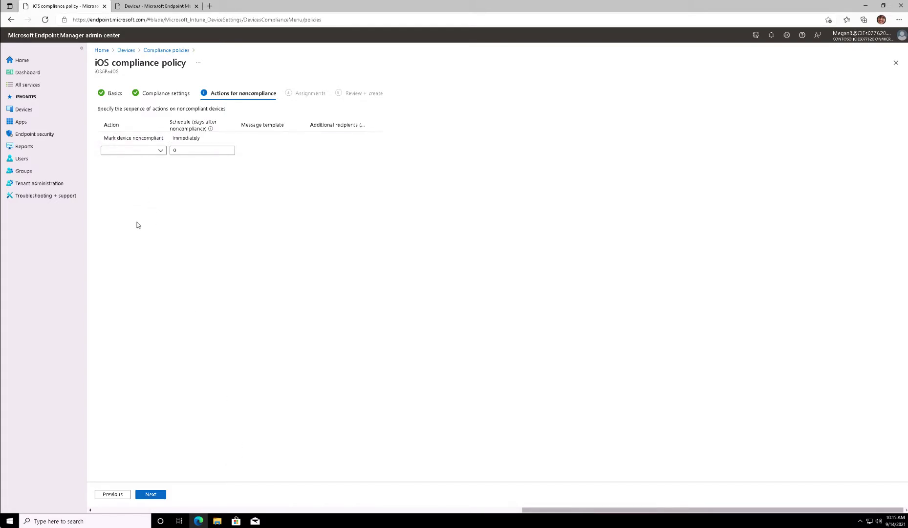
Step: Review the noncompliance schedule and available actions, keep only the immediate noncompliant marking, and continue to the assignments
{"action": "left_click", "coordinate": [196, 137]}
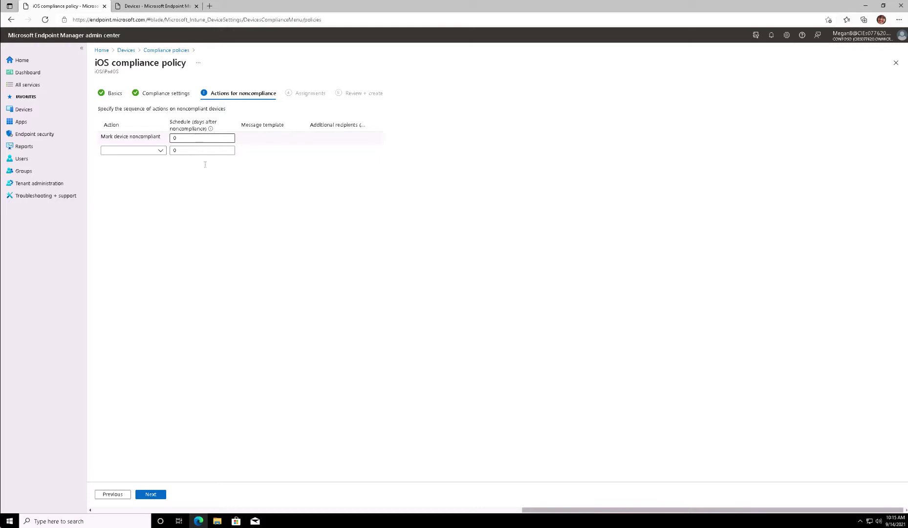
{"action": "left_click", "coordinate": [201, 138]}
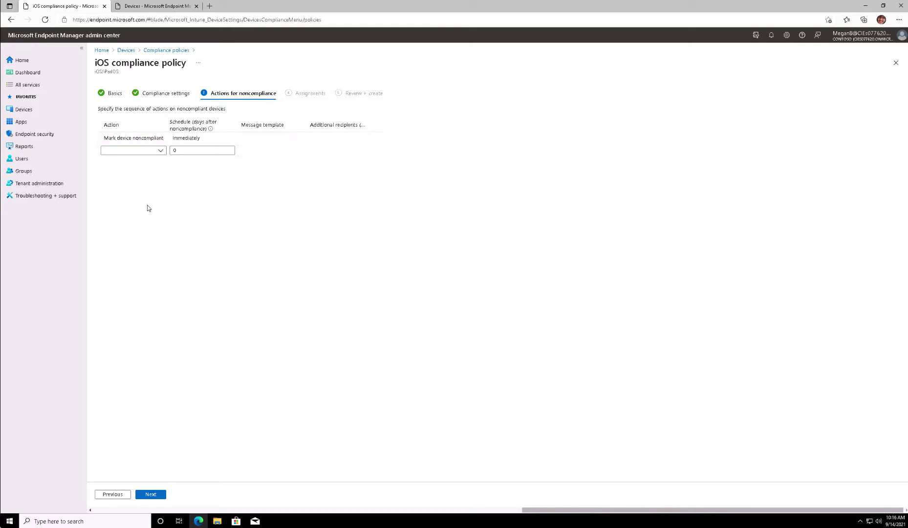
{"action": "left_click", "coordinate": [159, 152]}
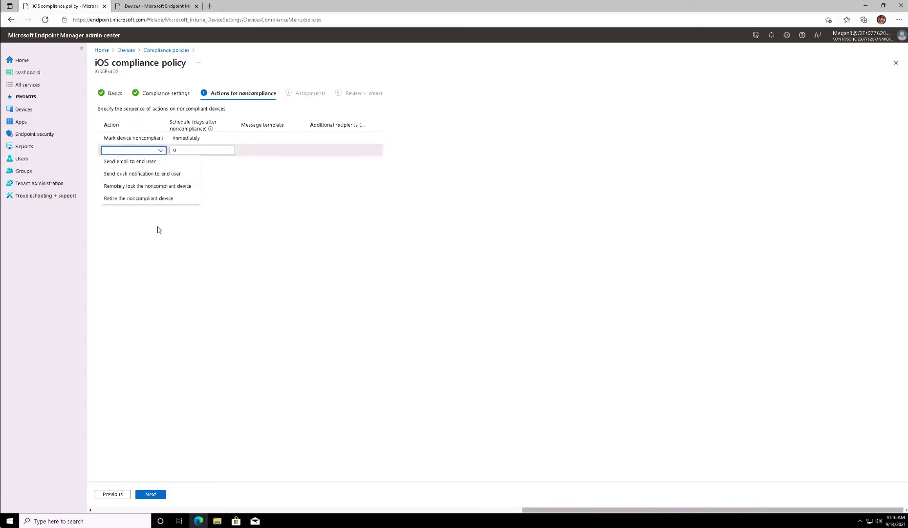
{"action": "left_click", "coordinate": [167, 241]}
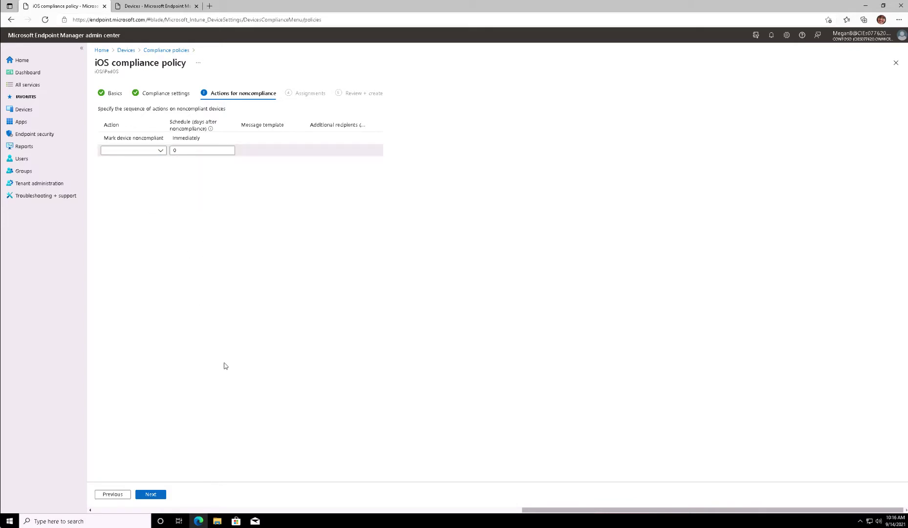
{"action": "left_click", "coordinate": [161, 495]}
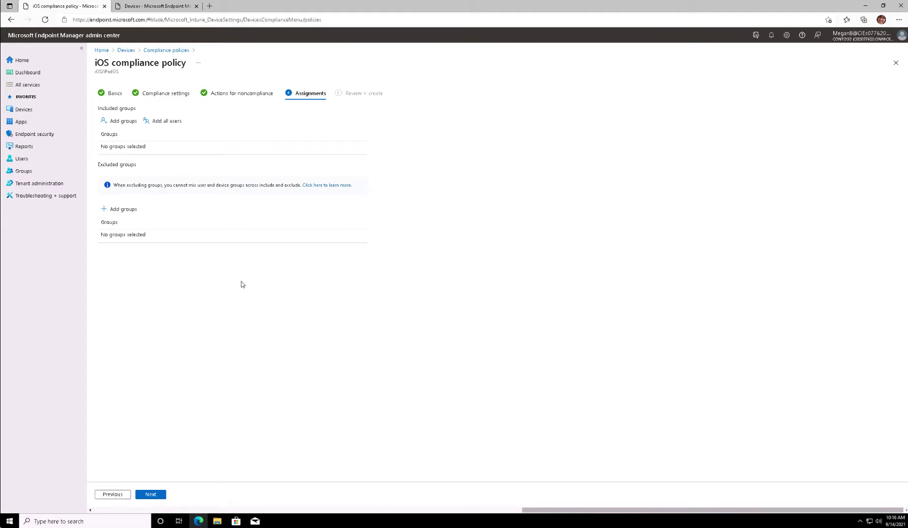
Step: Assign the policy to all users and create it
{"action": "left_click", "coordinate": [175, 126]}
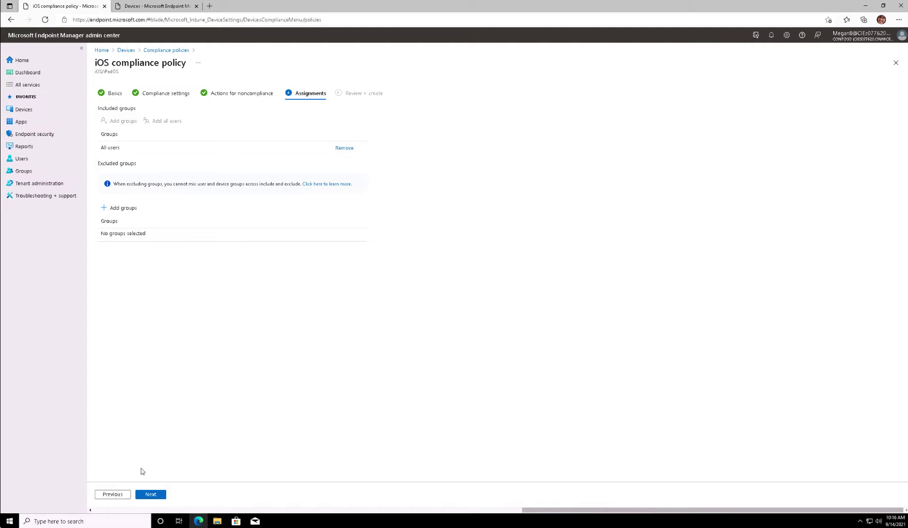
{"action": "left_click", "coordinate": [151, 494]}
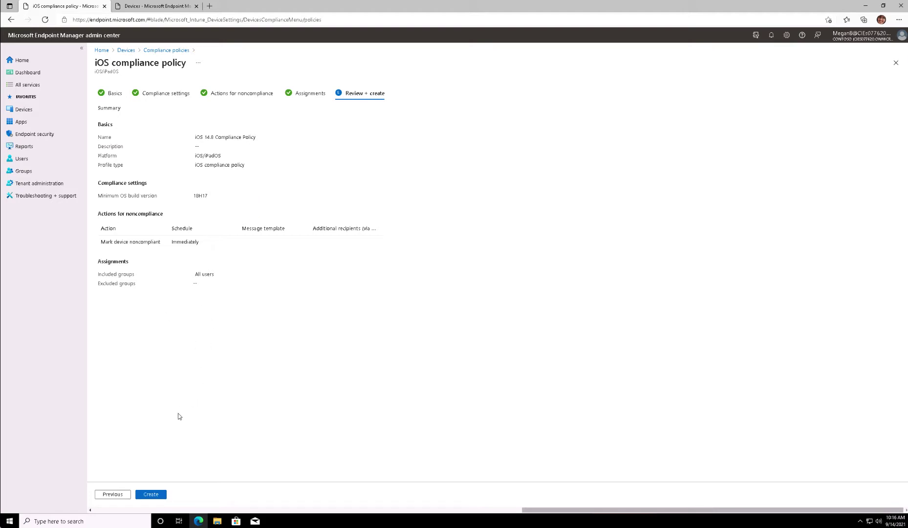
{"action": "left_click", "coordinate": [156, 496]}
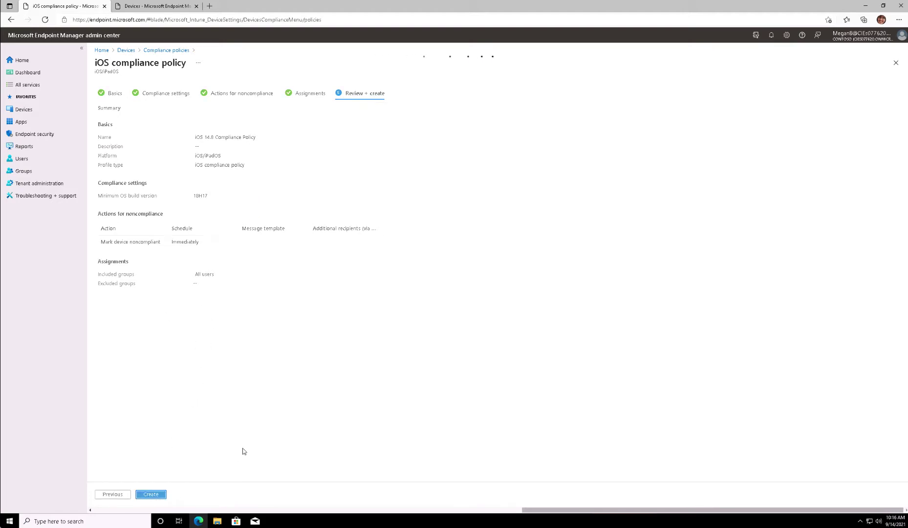